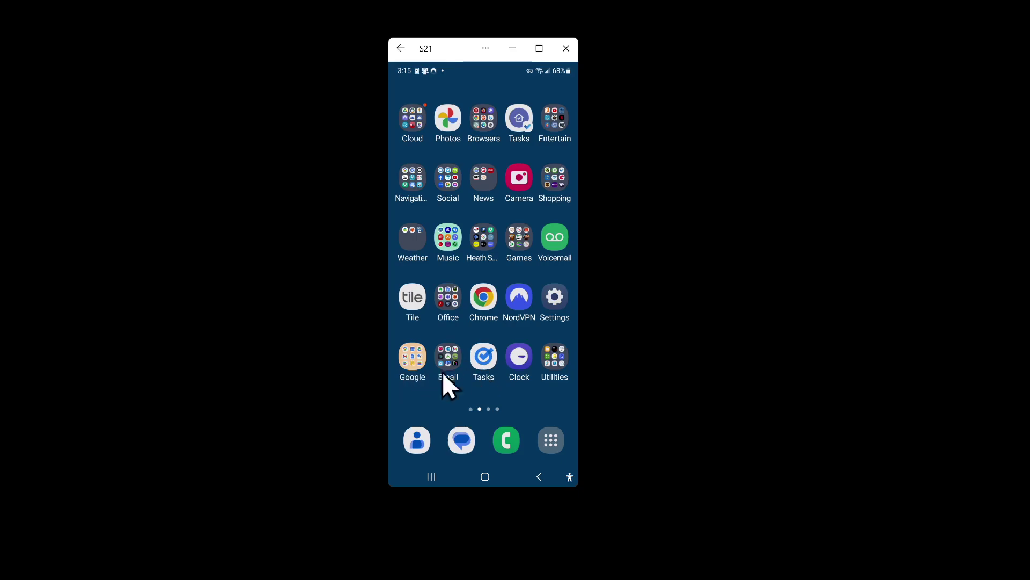
Step: Launch Google Calendar from the Google folder and scroll its side menu down to the settings entries
click(417, 358)
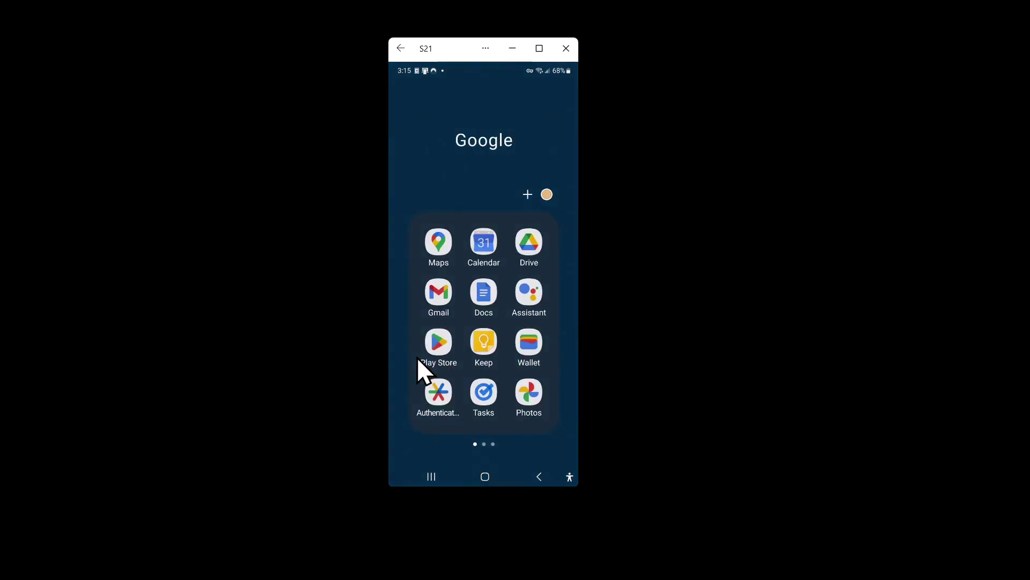
click(482, 239)
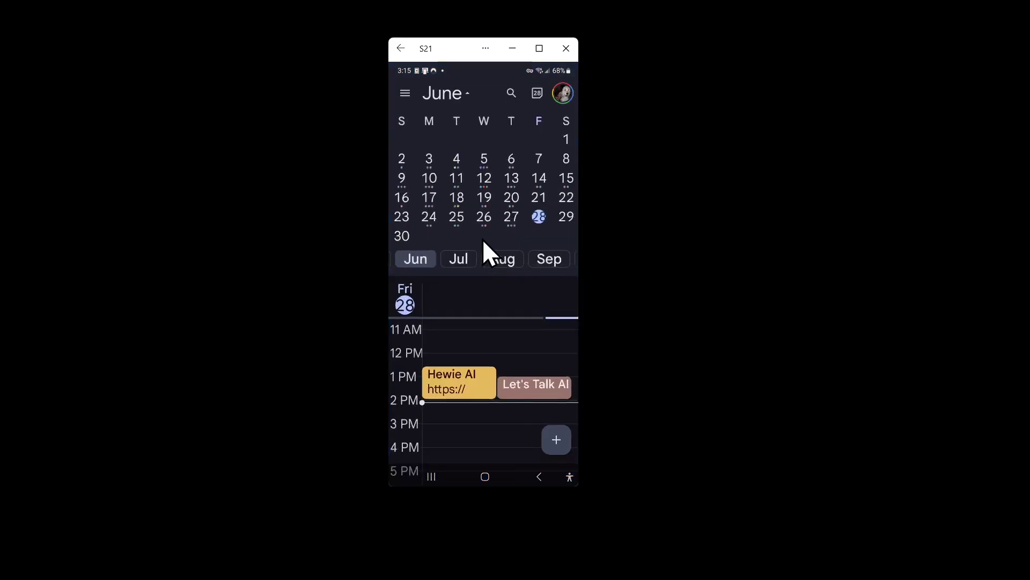
click(407, 96)
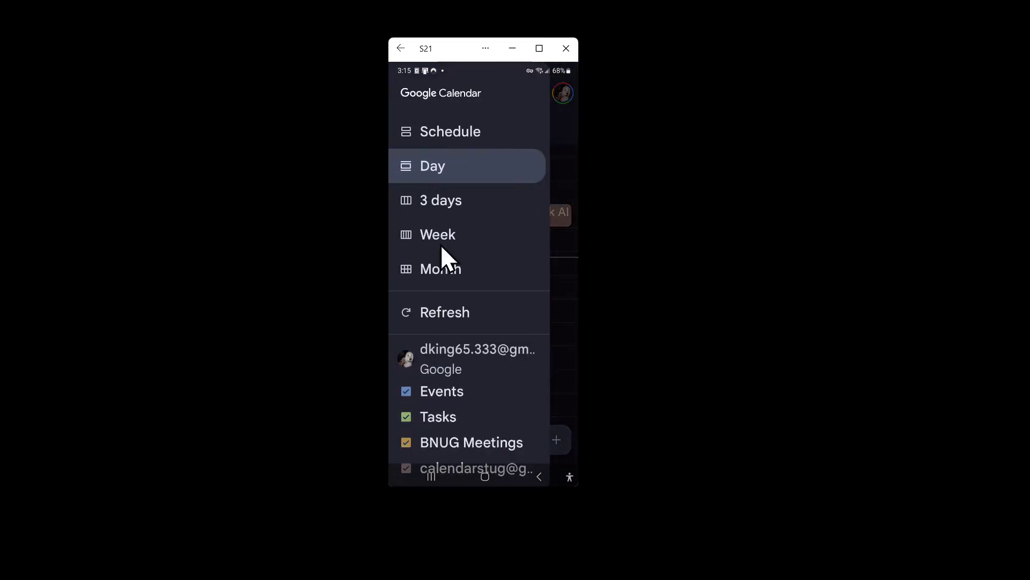
scroll(436, 280, down, 5)
scroll(436, 280, down, 10)
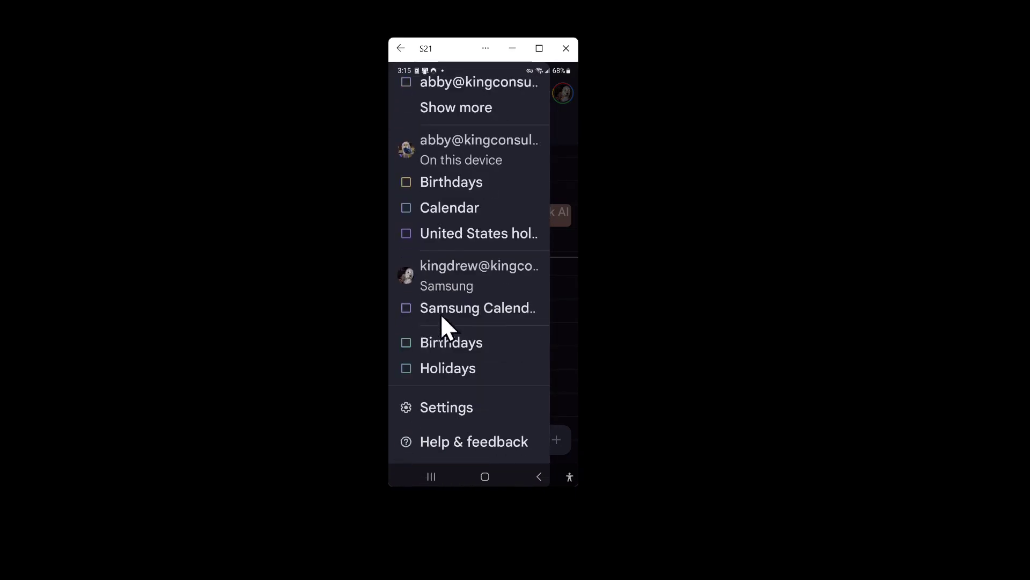
Step: Open Calendar's General settings and scroll down to the Notifications section
click(436, 408)
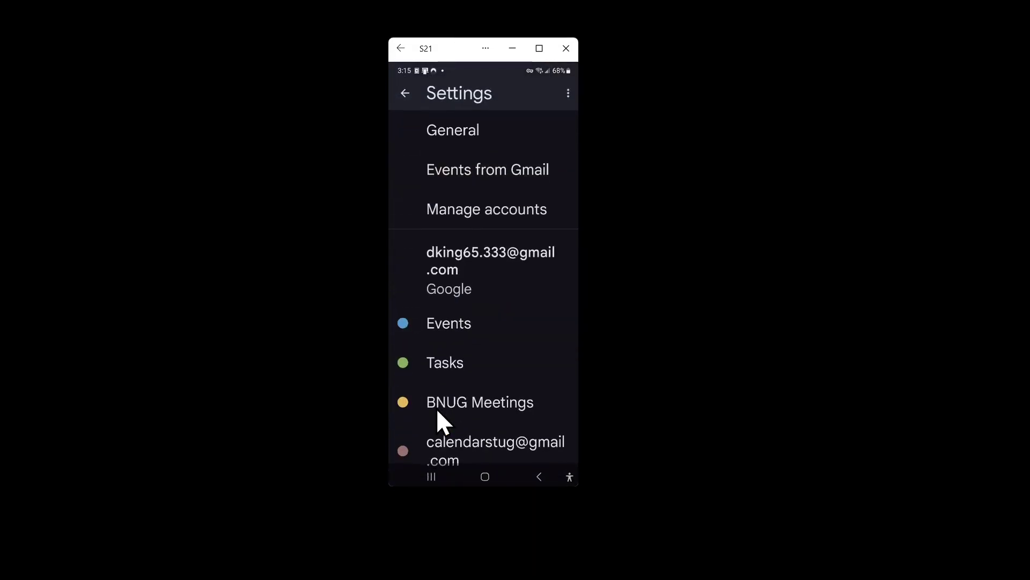
click(453, 134)
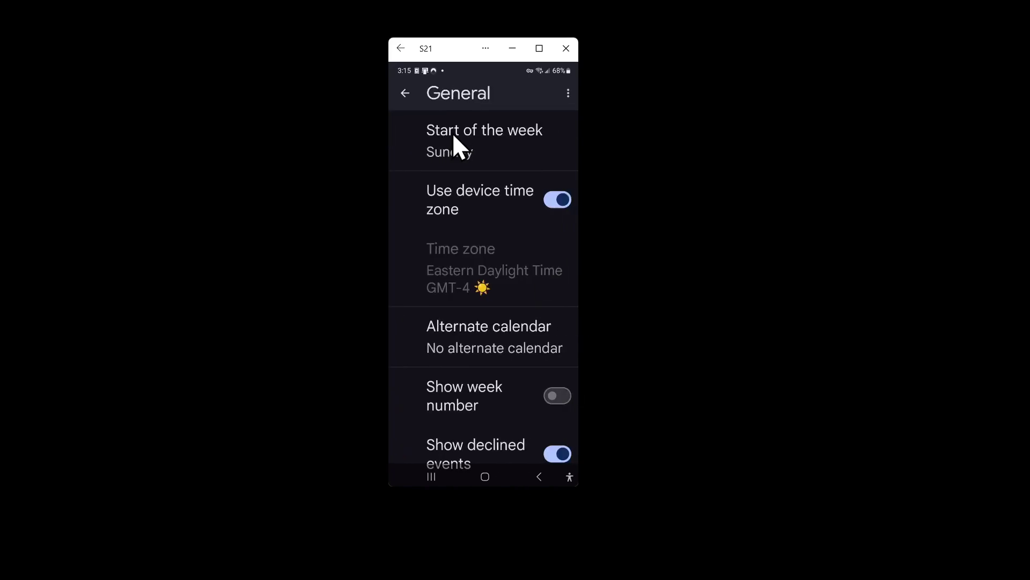
scroll(451, 302, down, 6)
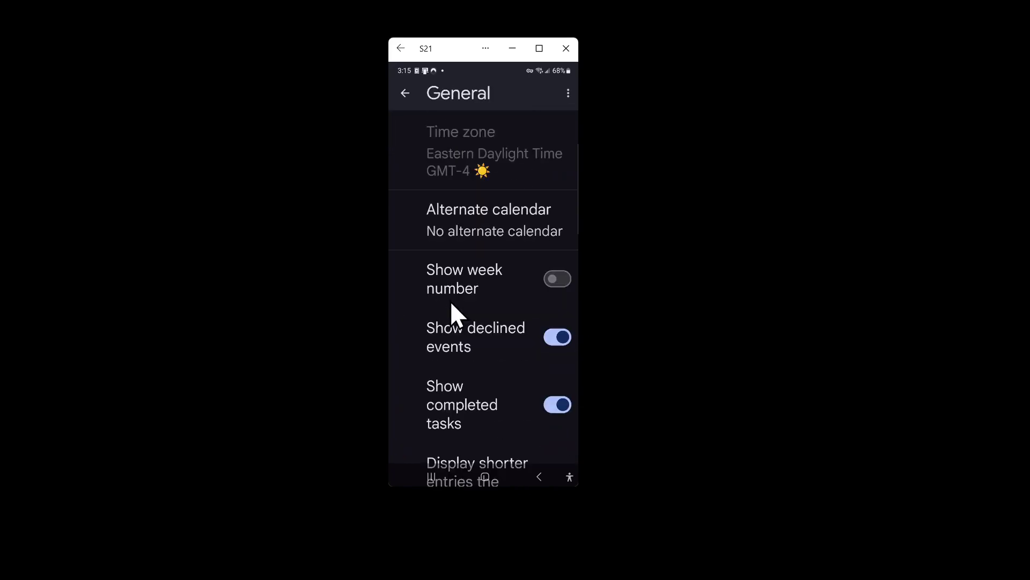
scroll(450, 300, down, 7)
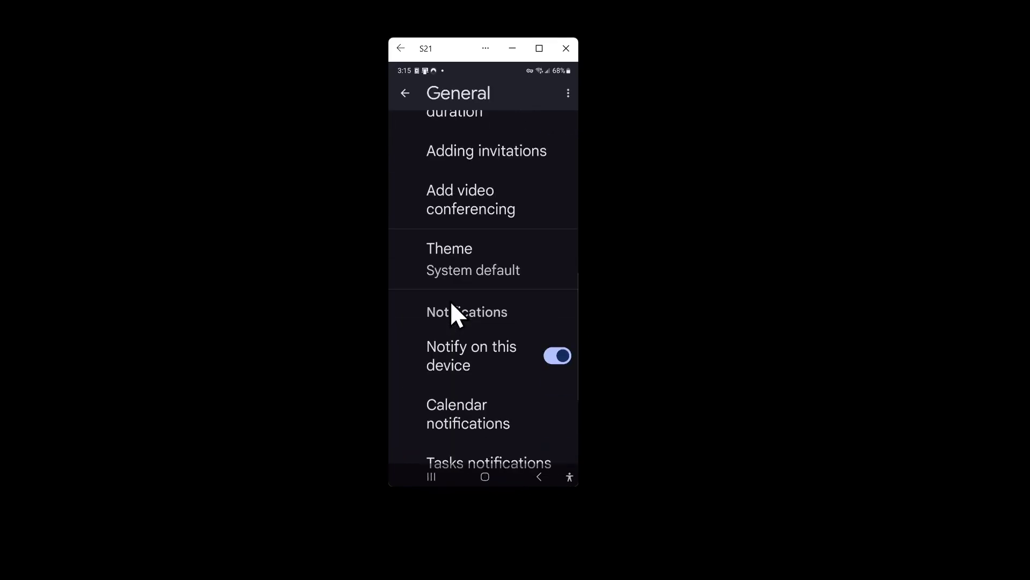
scroll(451, 299, down, 3)
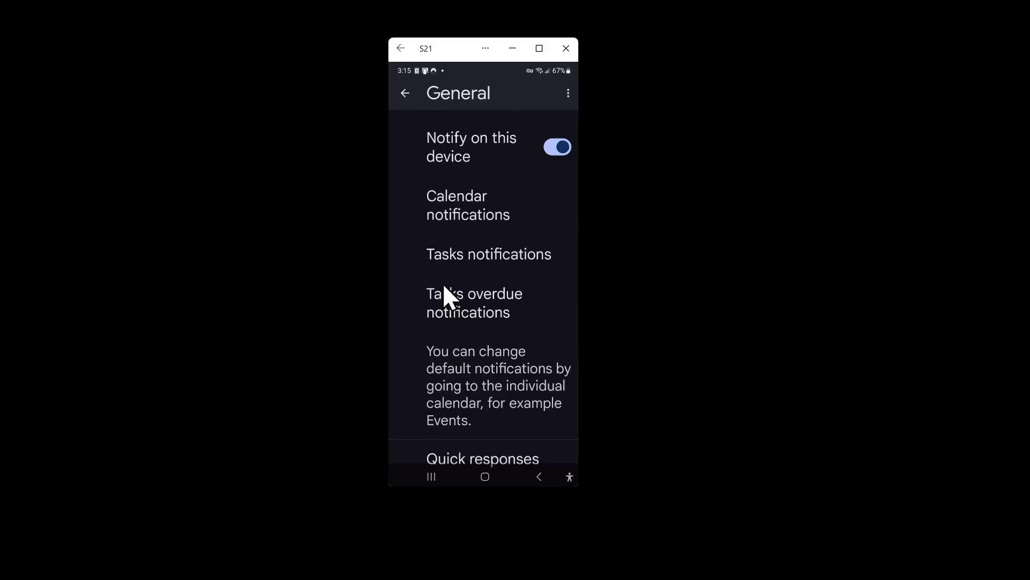
Step: Open the Calendar notifications settings page and scroll down to its Sound option
click(474, 218)
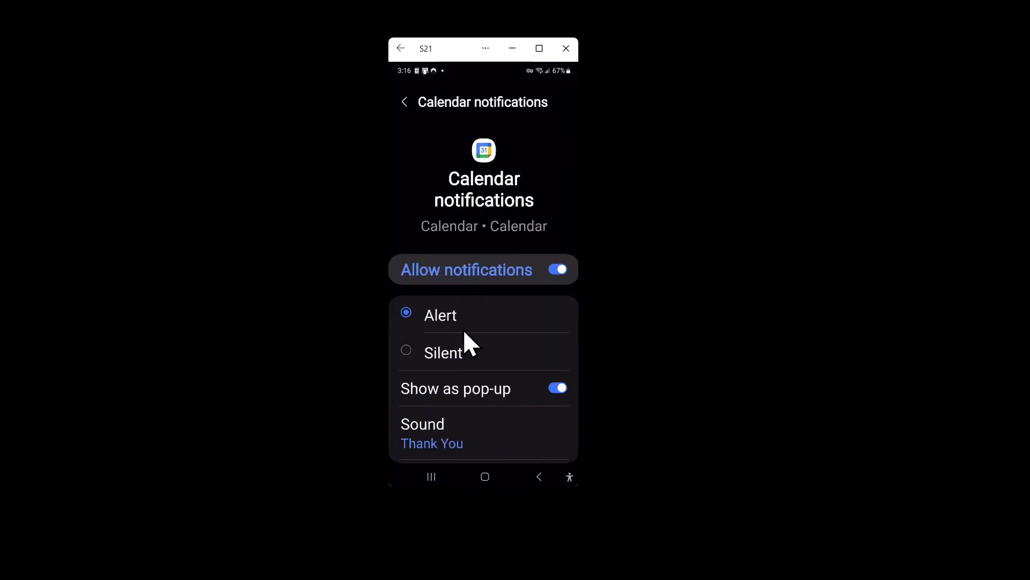
scroll(463, 333, down, 5)
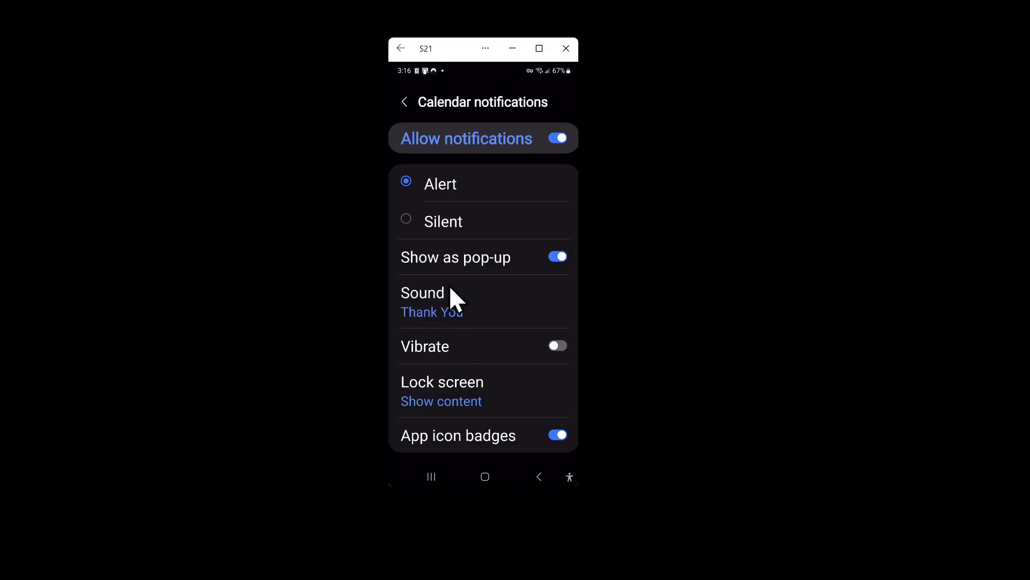
Step: Start changing the calendar notification sound and pick SecSound Picker in the app chooser
click(425, 294)
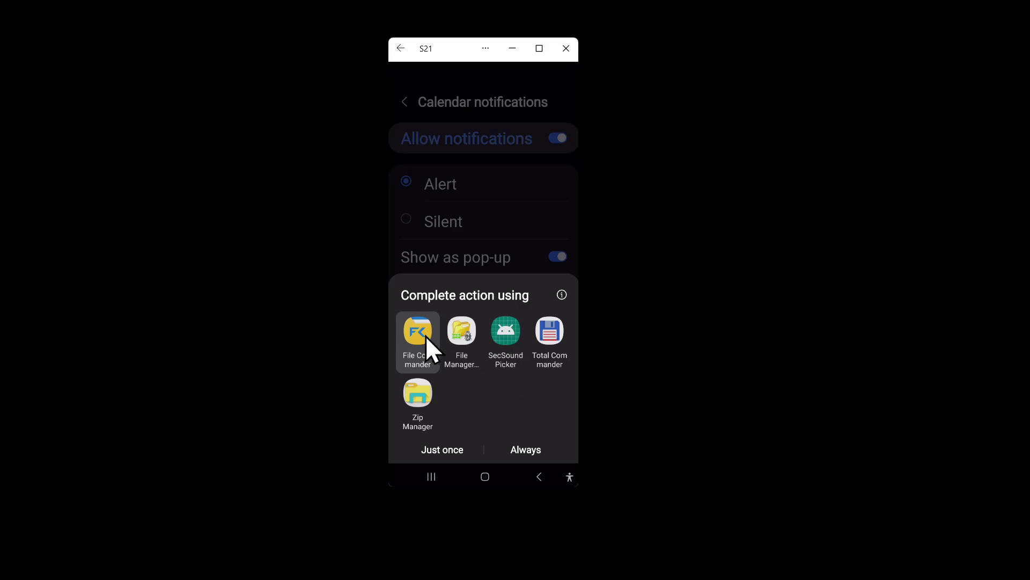
click(505, 329)
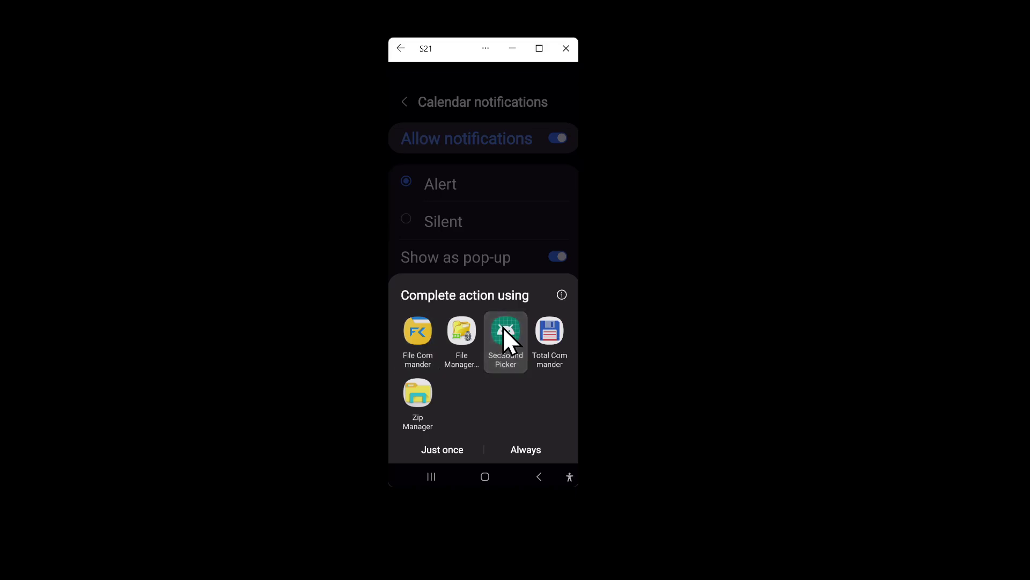
Step: Use SecSound Picker just once and select Default notification sound (Cosmic Radio)
click(441, 451)
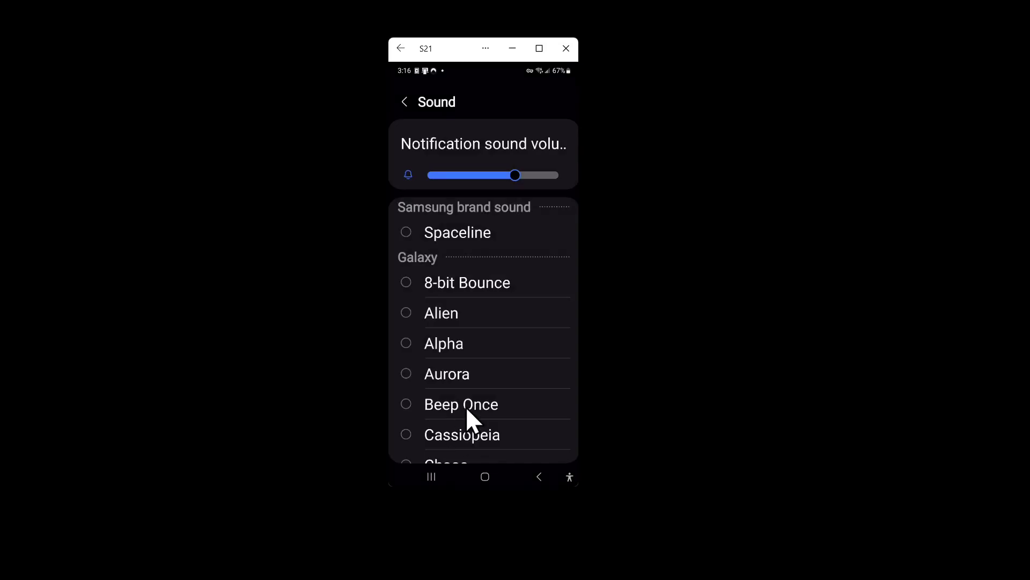
scroll(466, 406, down, 9)
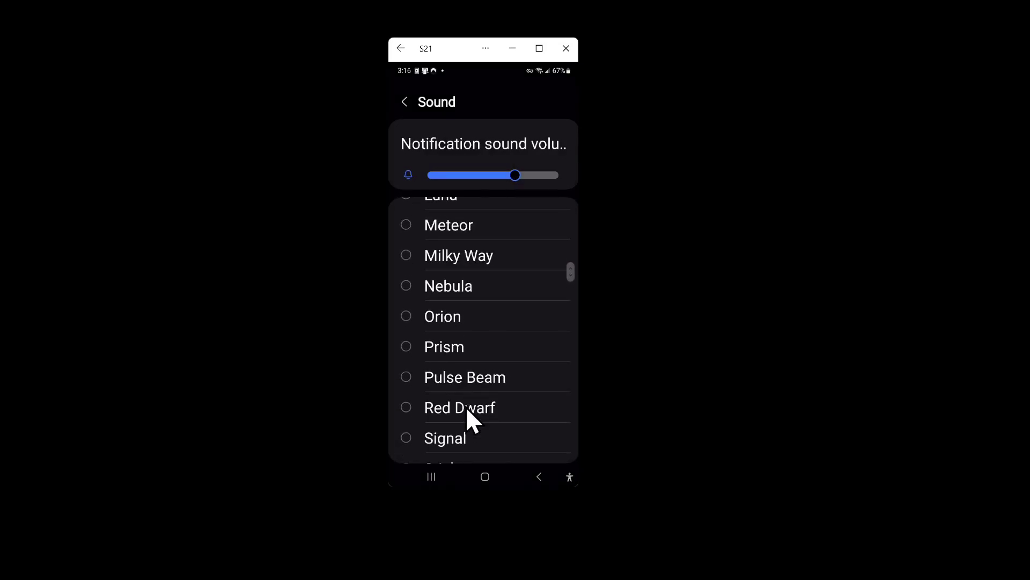
scroll(466, 407, up, 4)
scroll(466, 407, up, 5)
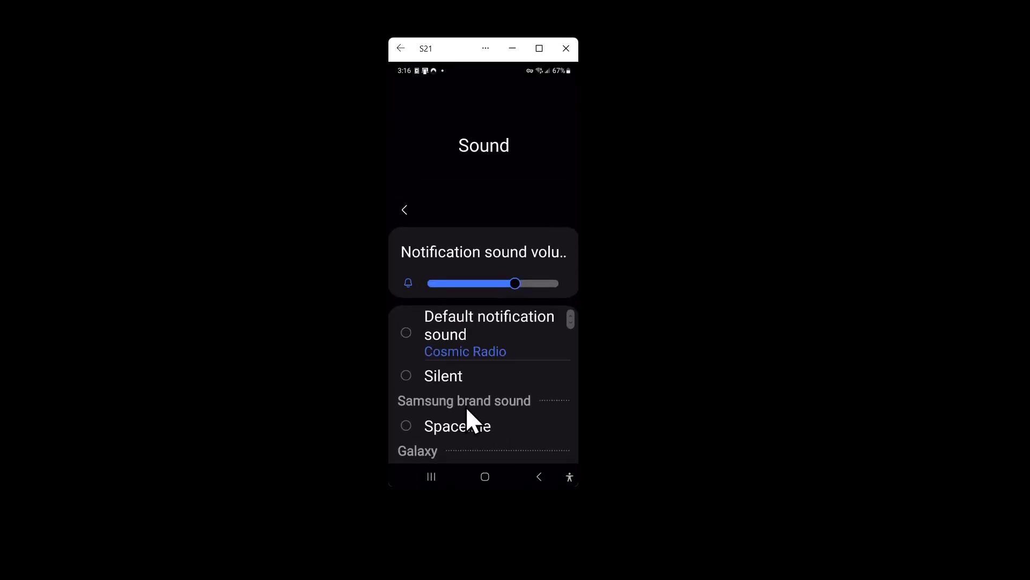
scroll(467, 407, up, 2)
click(407, 334)
click(408, 334)
click(408, 334)
Step: Browse the built-in Galaxy notification sounds in SecSound Picker without selecting one
click(460, 330)
scroll(459, 330, down, 5)
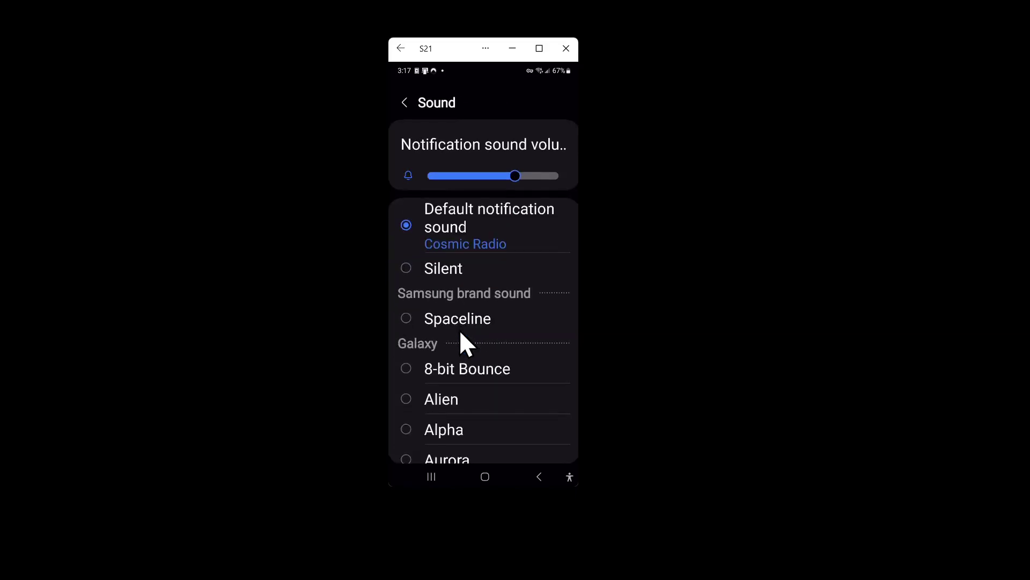
scroll(460, 330, down, 10)
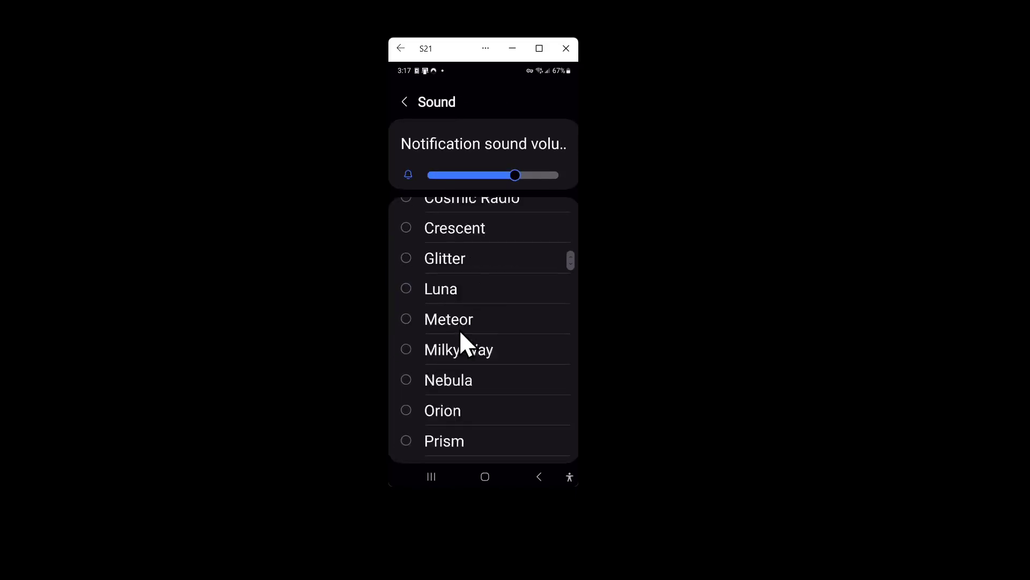
scroll(459, 329, down, 10)
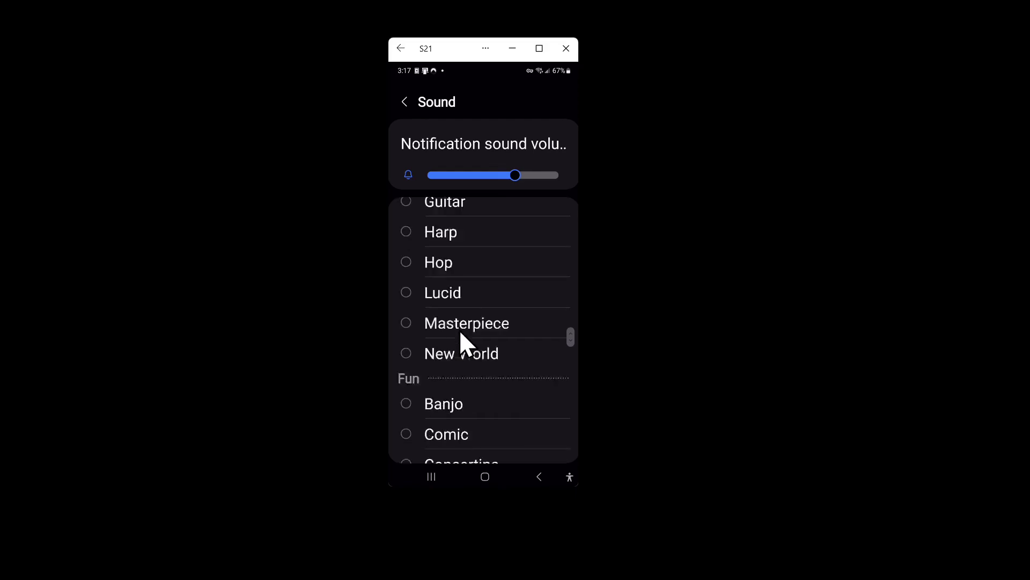
scroll(460, 329, down, 10)
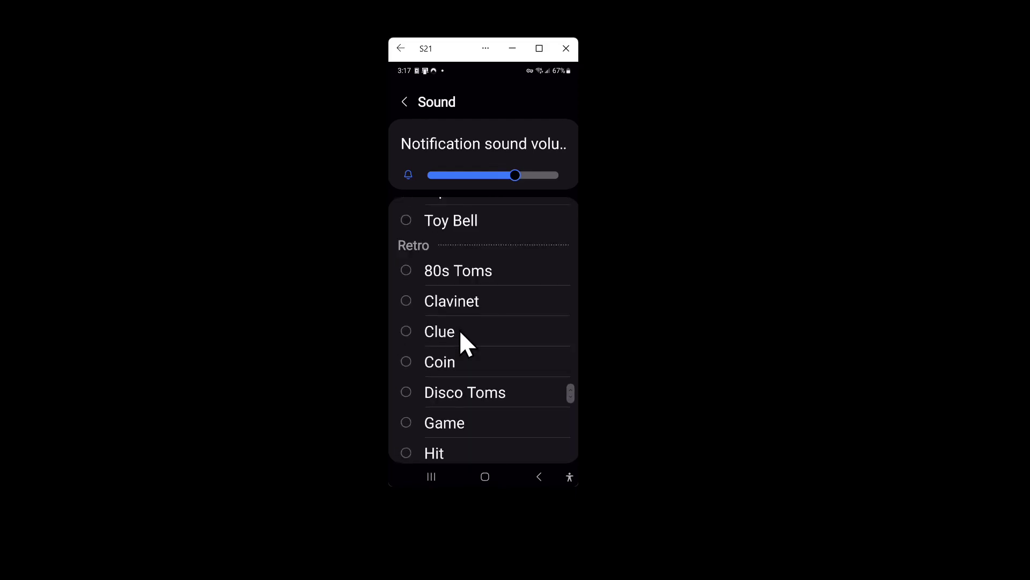
scroll(459, 330, up, 15)
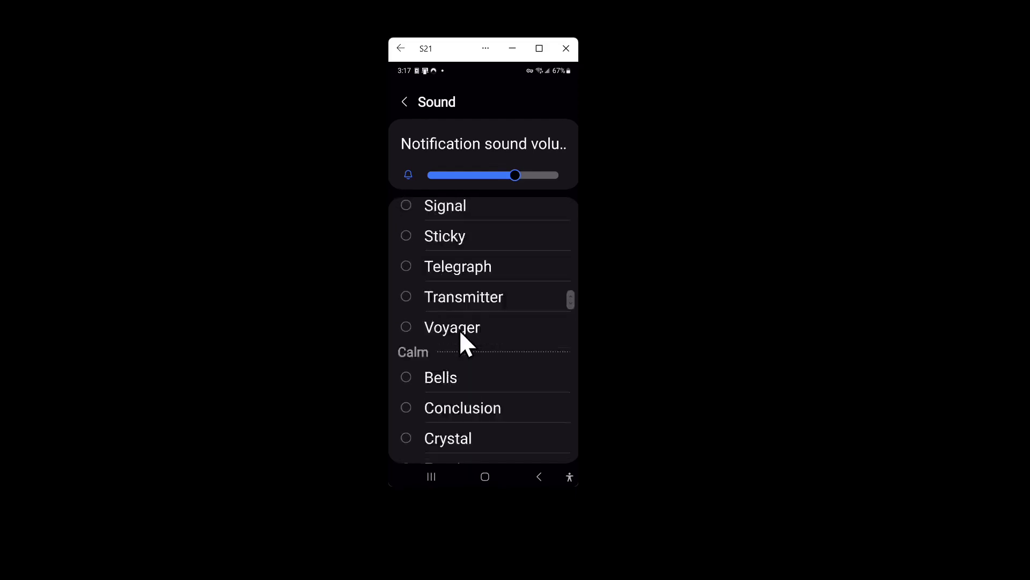
scroll(460, 328, up, 10)
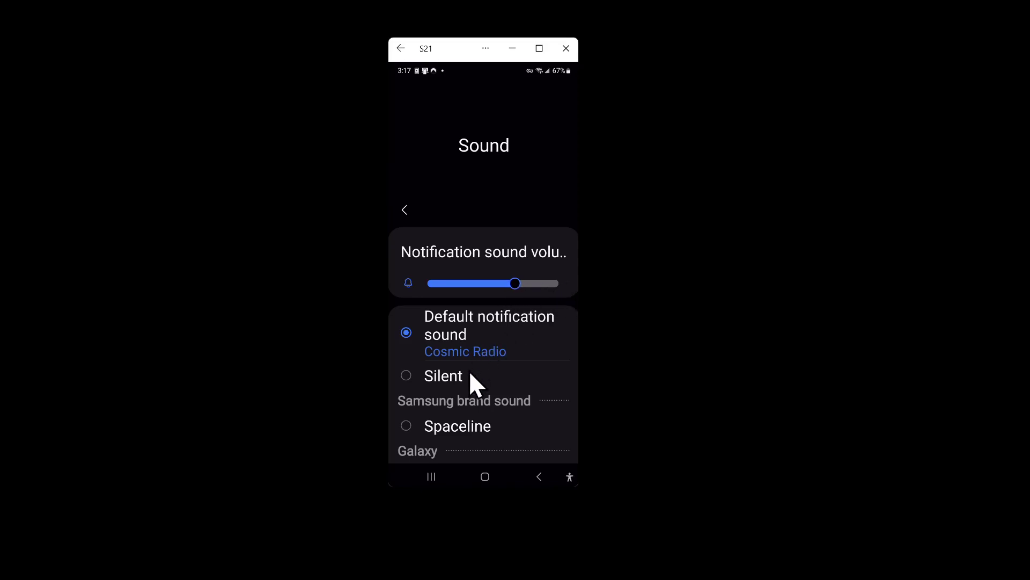
scroll(470, 373, down, 3)
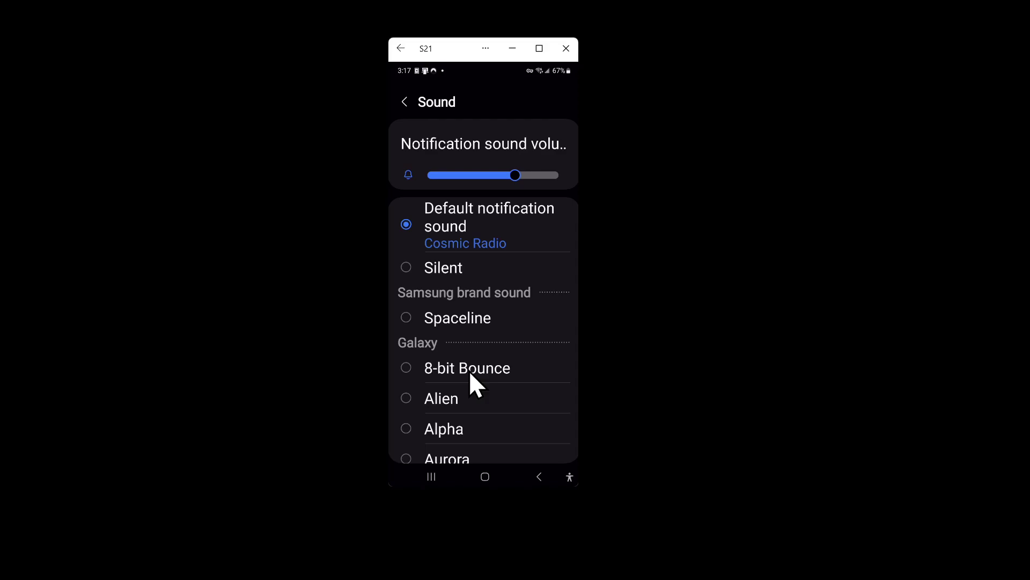
scroll(470, 373, down, 6)
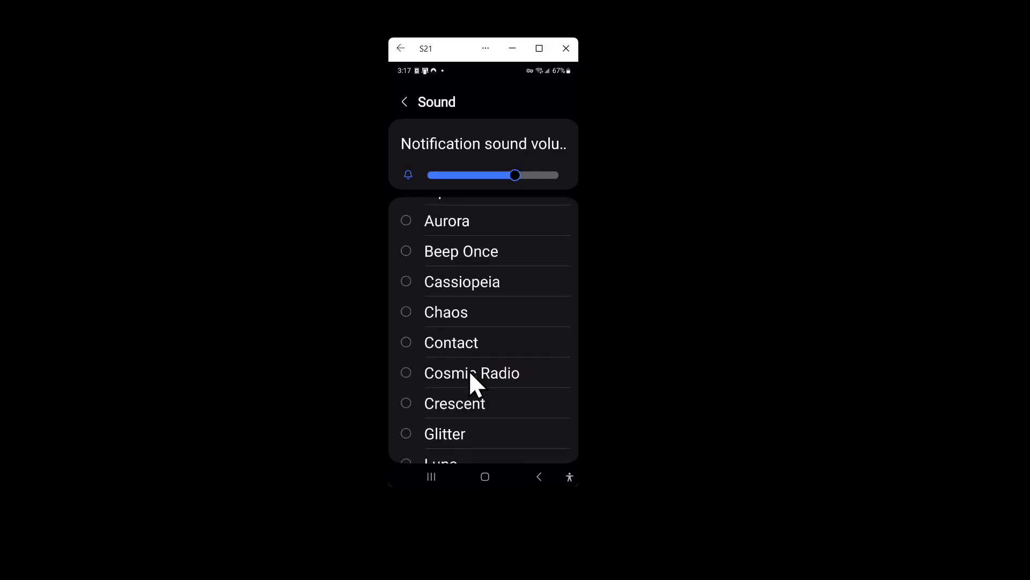
Step: Back in Calendar notifications, set Sound to the Thank You .m4a from Download/SPOTUBE via File Commander
click(406, 102)
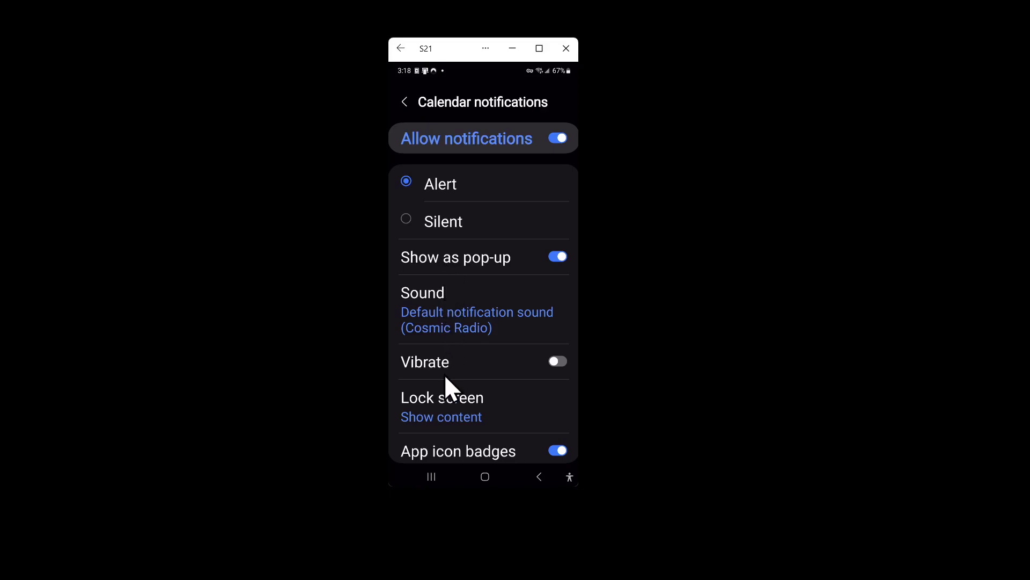
scroll(445, 375, down, 1)
scroll(445, 375, up, 2)
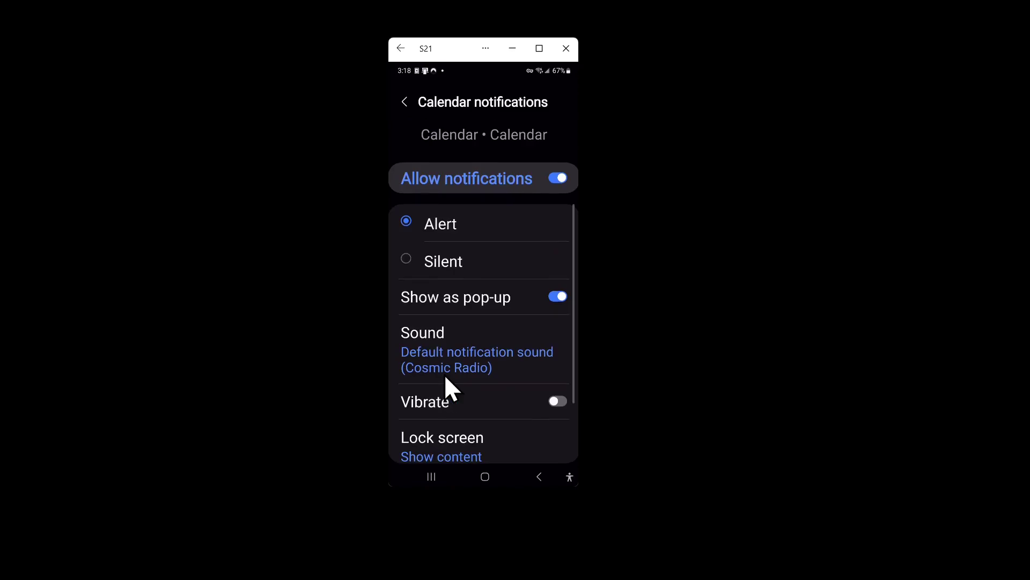
click(430, 342)
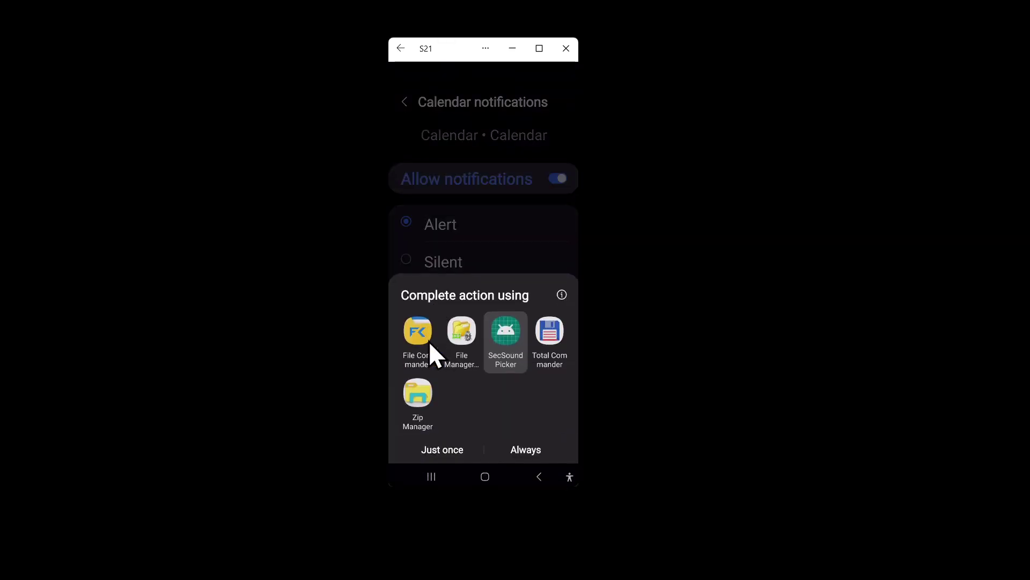
click(414, 326)
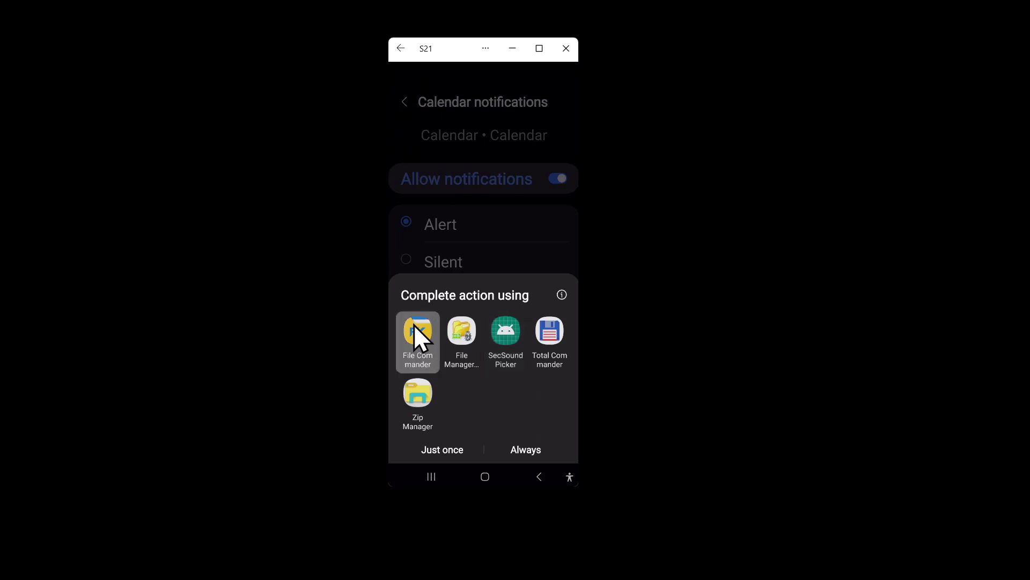
click(440, 450)
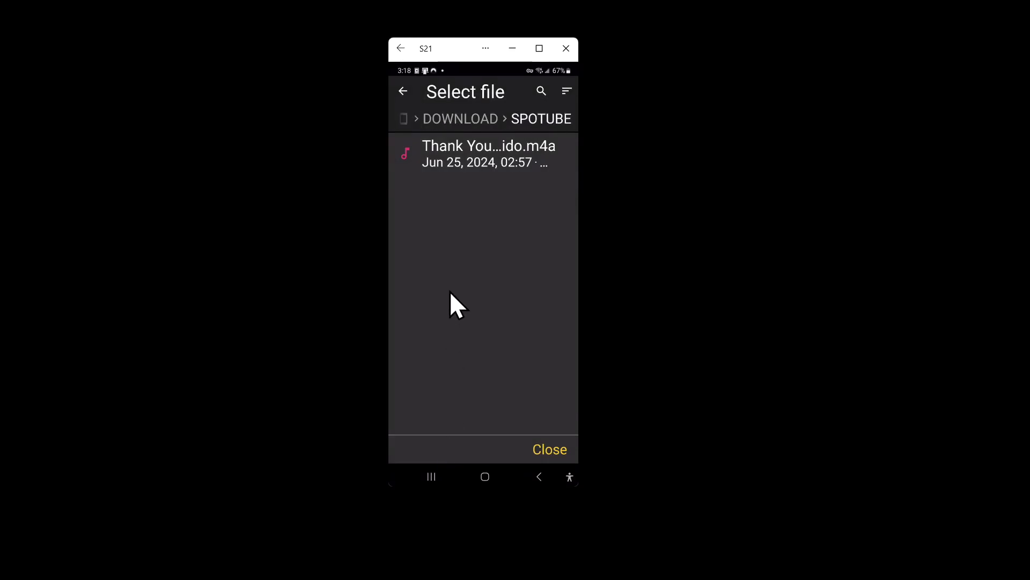
click(448, 153)
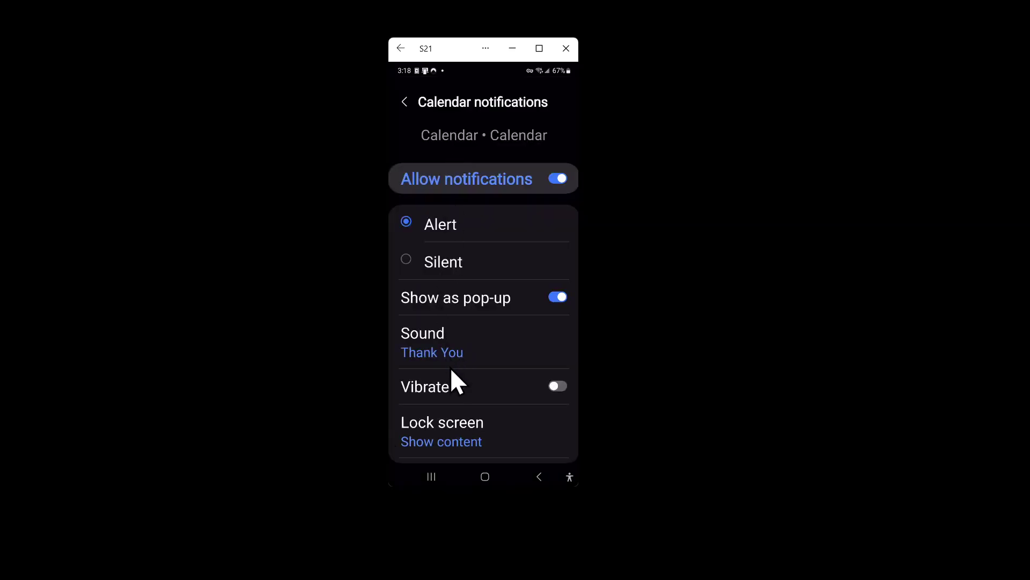
scroll(451, 371, down, 1)
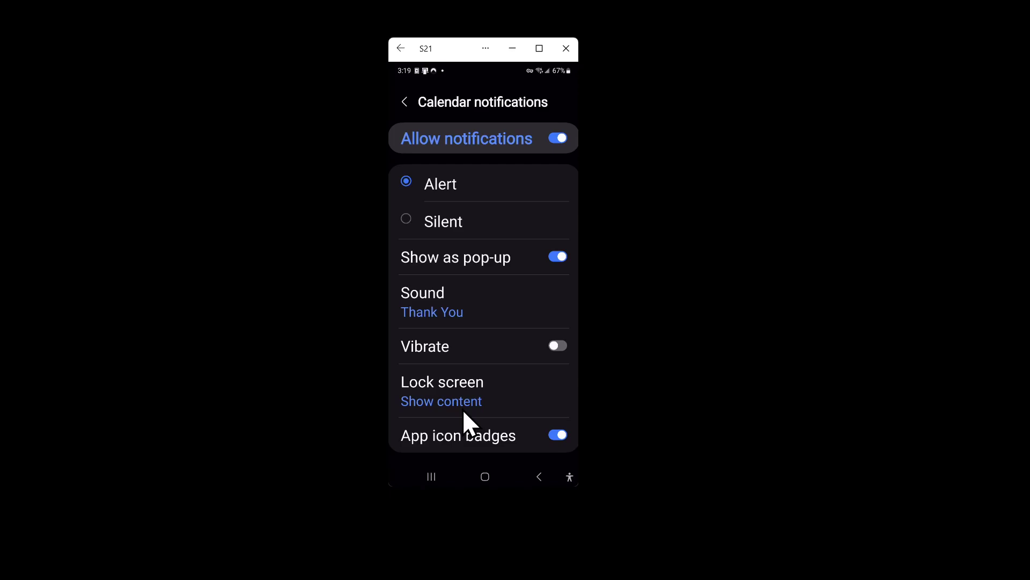
scroll(463, 409, down, 1)
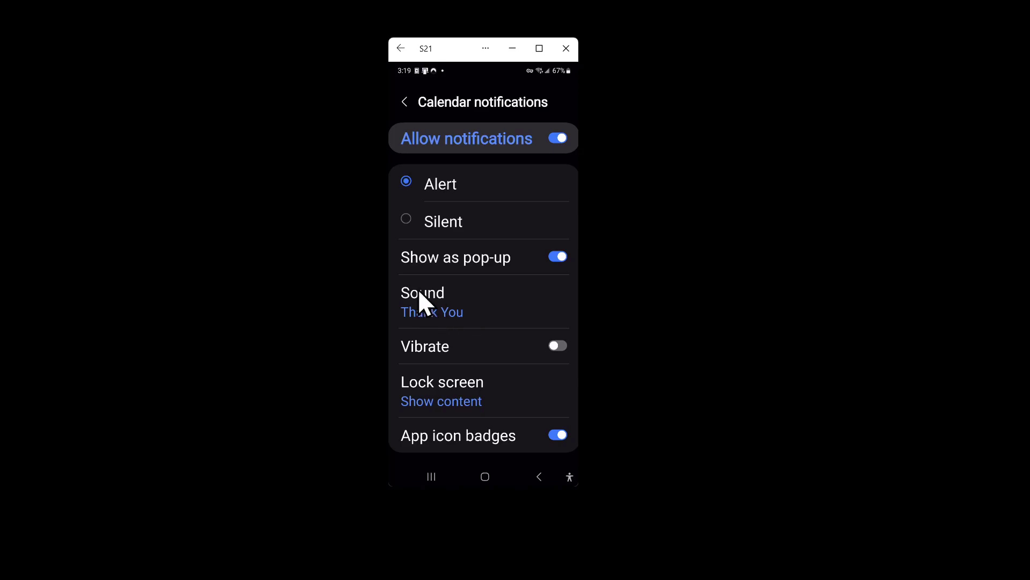